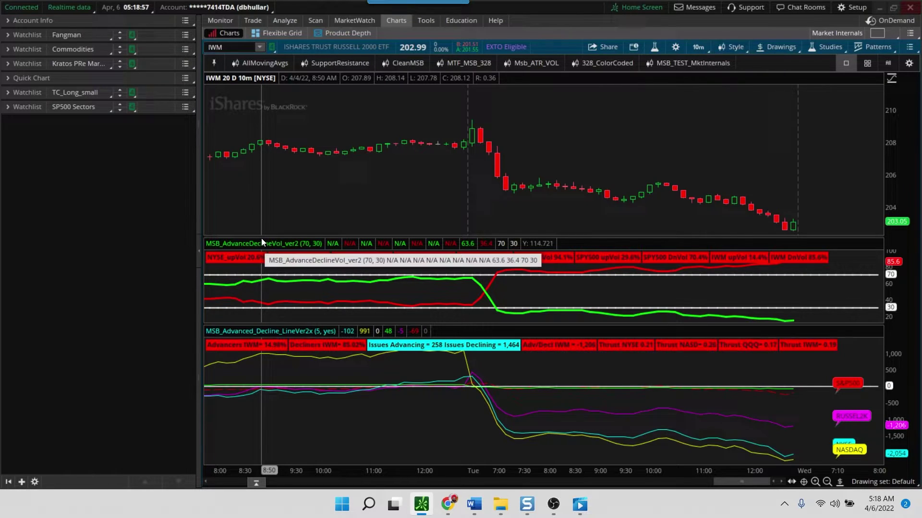
Replace IWM with QQQ in the chart's symbol box
click(235, 48)
key(BackSpace)
key(BackSpace)
key(BackSpace)
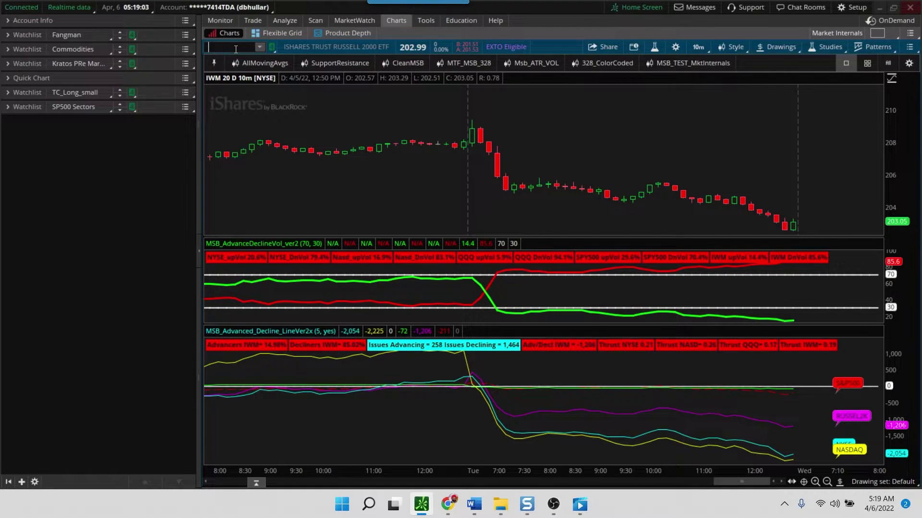
text(QQQ)
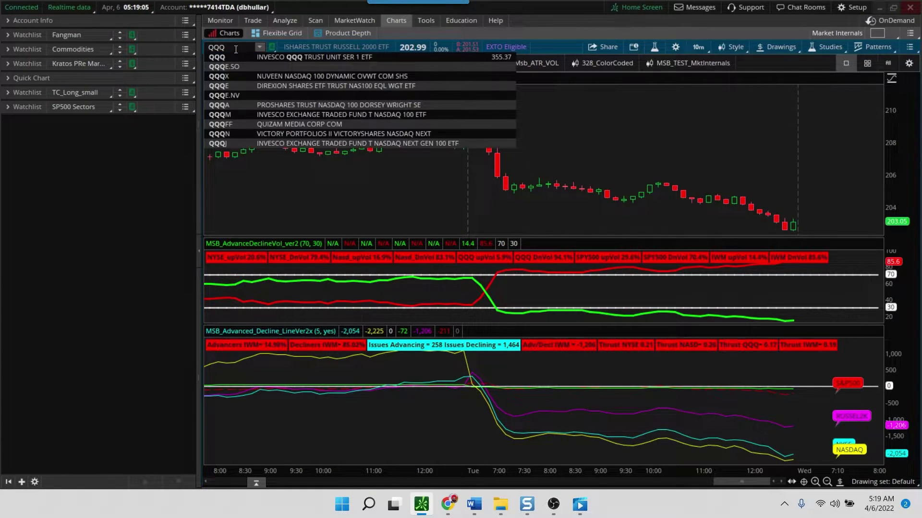
key(Return)
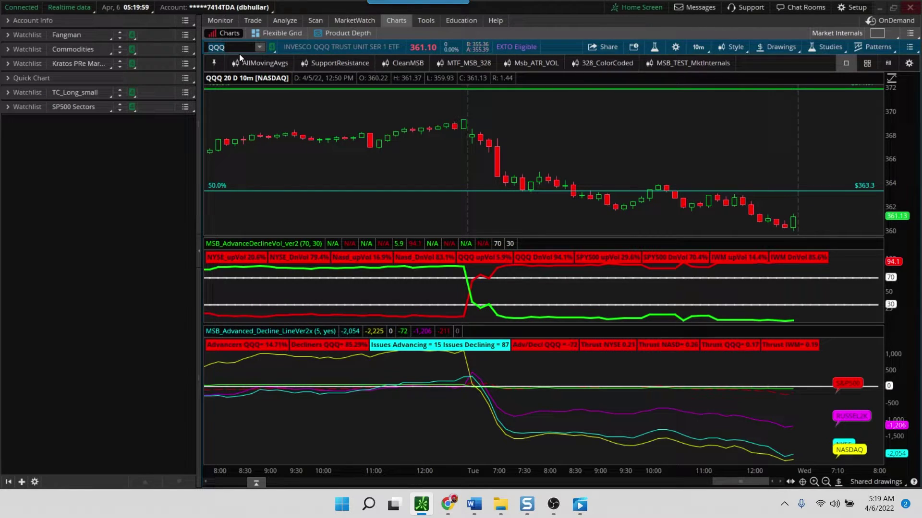
Load NDX, then SPY, and compress the breadth study's vertical scale
text(NDX)
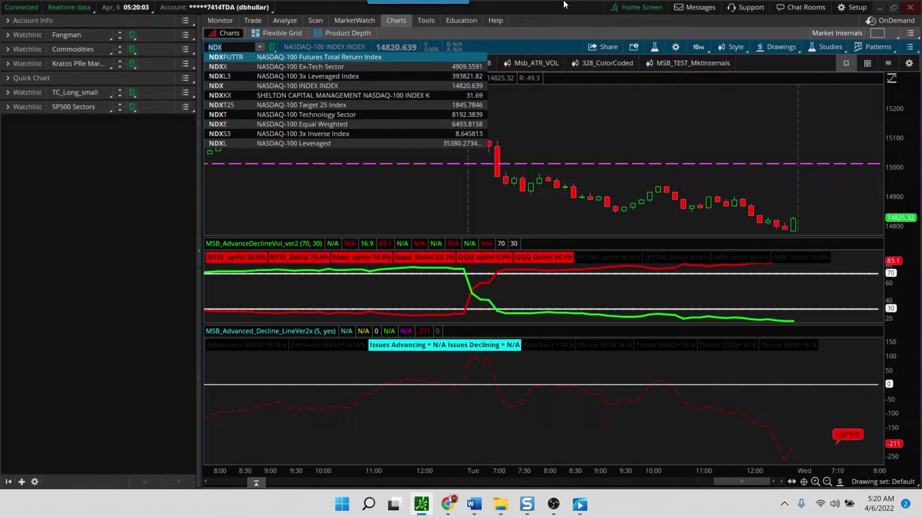
key(Return)
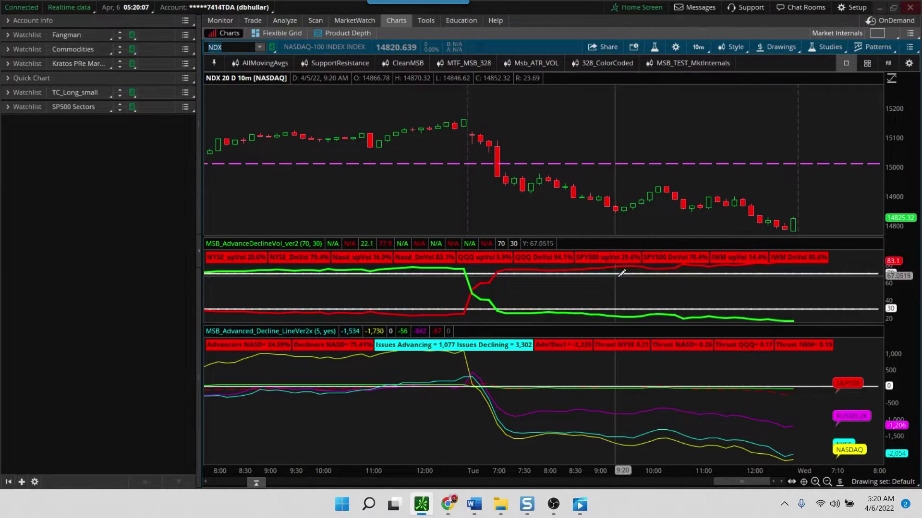
text(SPY)
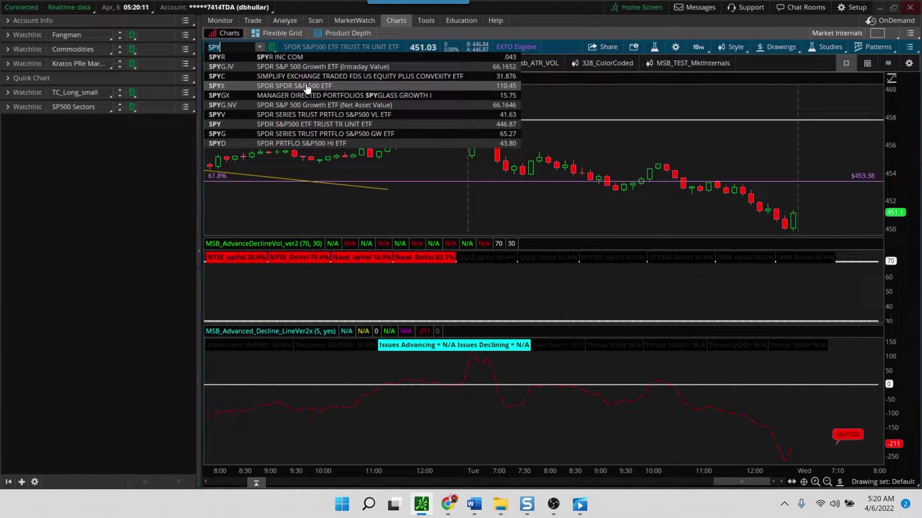
key(Return)
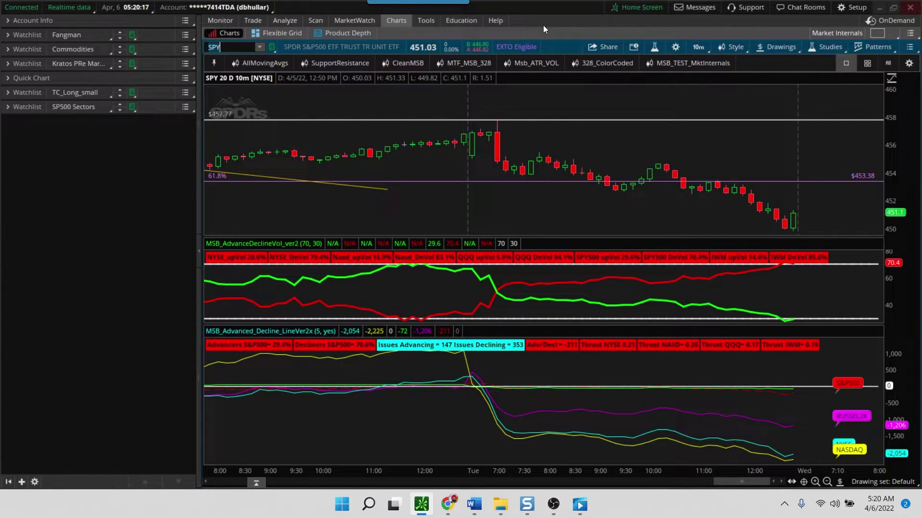
drag(895, 279, 895, 286)
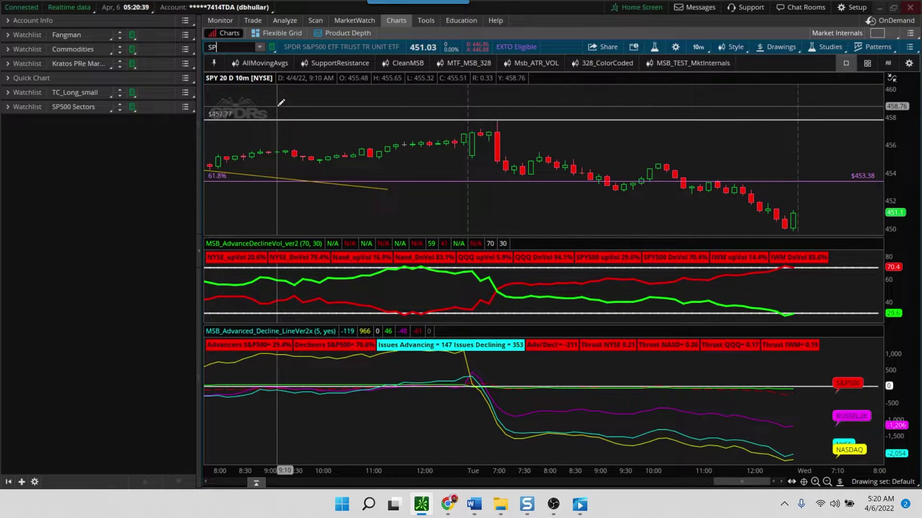
View SPX with the internals studies, then reload IWM and close the suggestions
text(SPX)
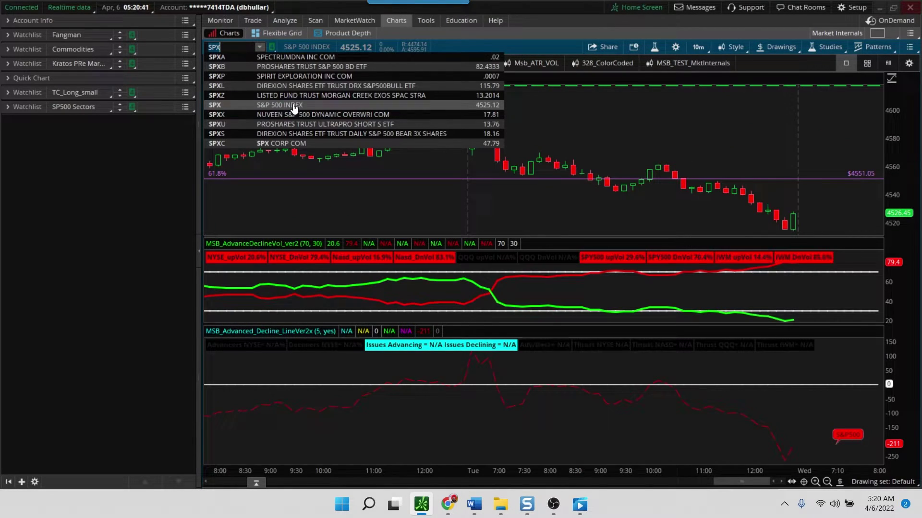
click(552, 12)
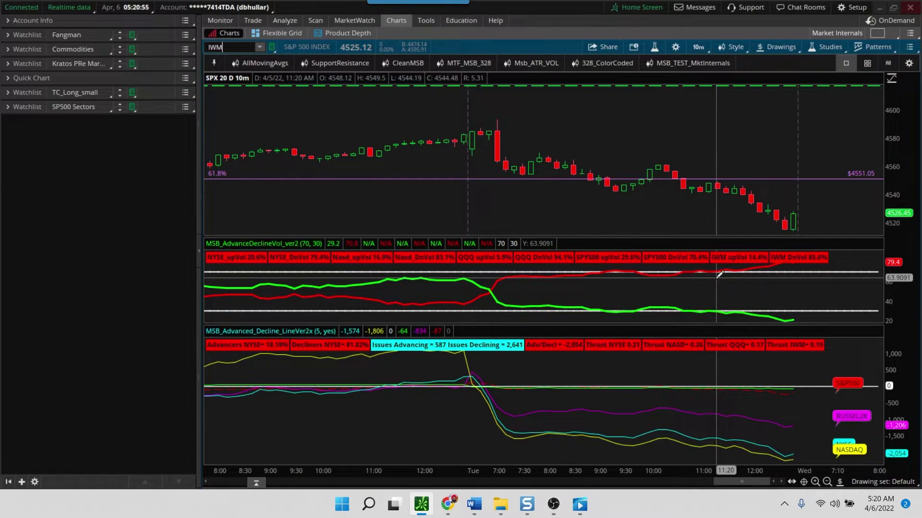
key(Return)
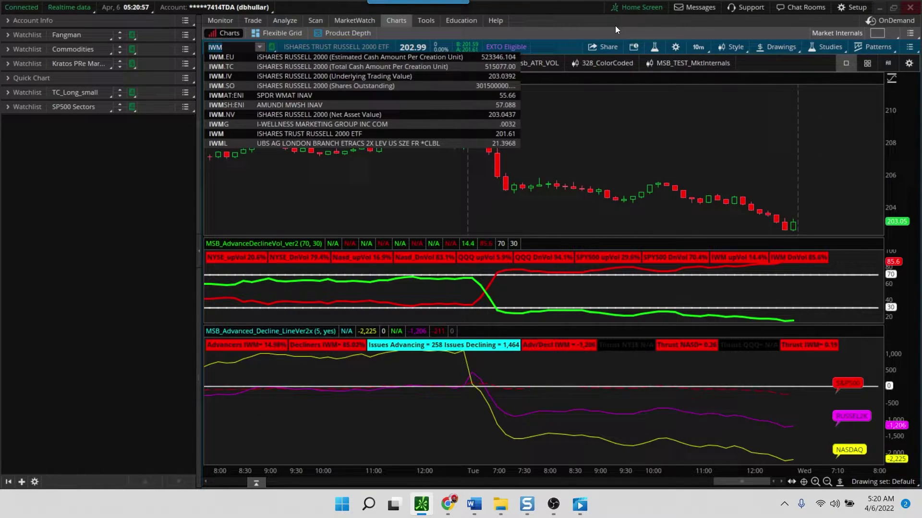
click(615, 27)
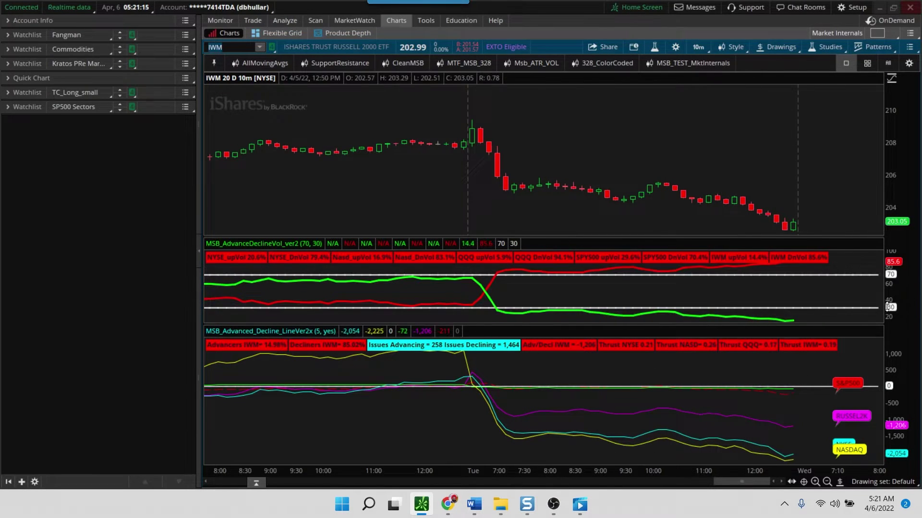
Drag the MSB_AdvanceDeclineVol price axis to compress its scale on IWM
drag(894, 285, 894, 287)
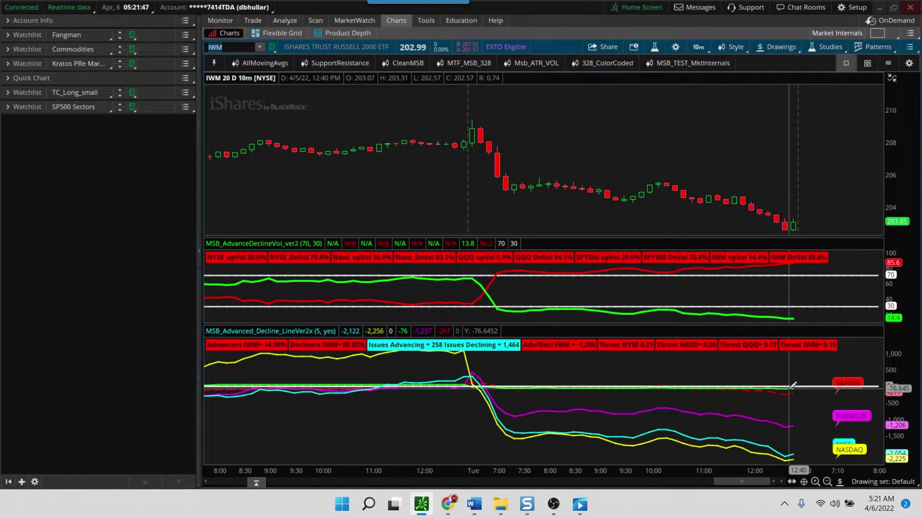
Load QQQ to review its internals, then replace the symbol with SPY
text(QQQ)
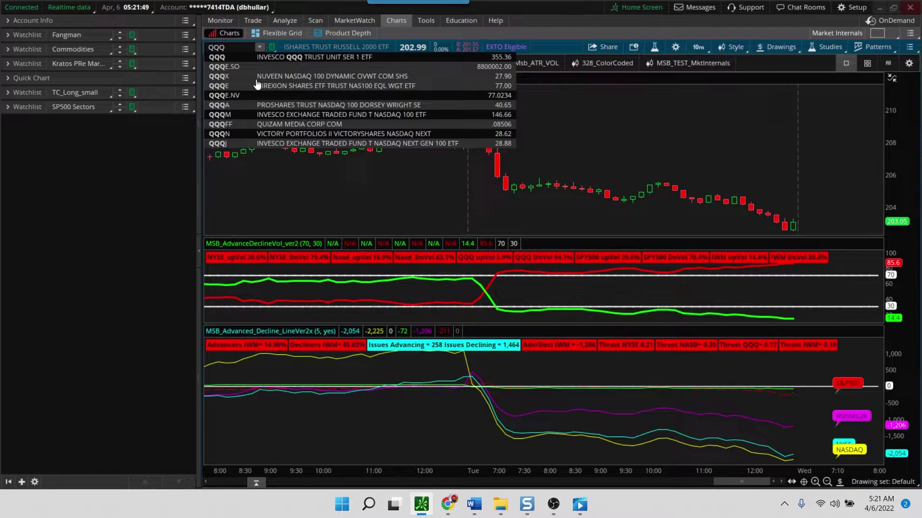
key(Return)
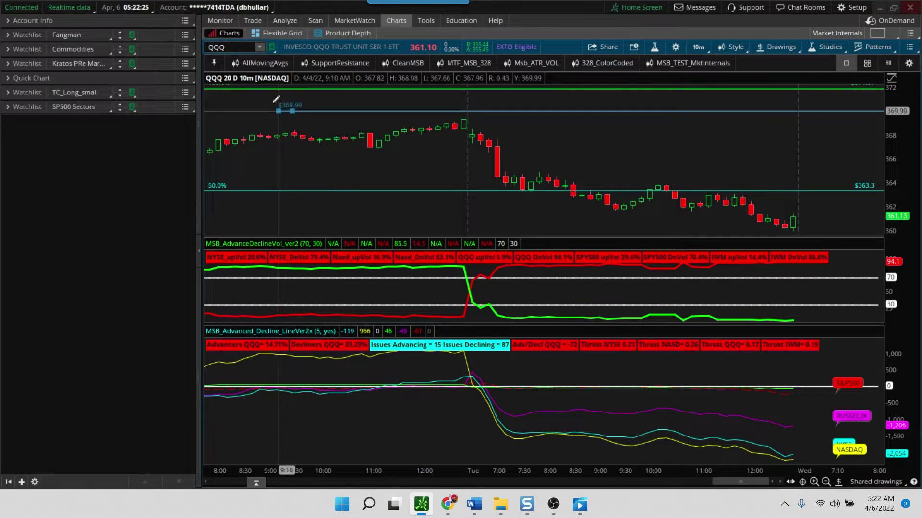
click(232, 48)
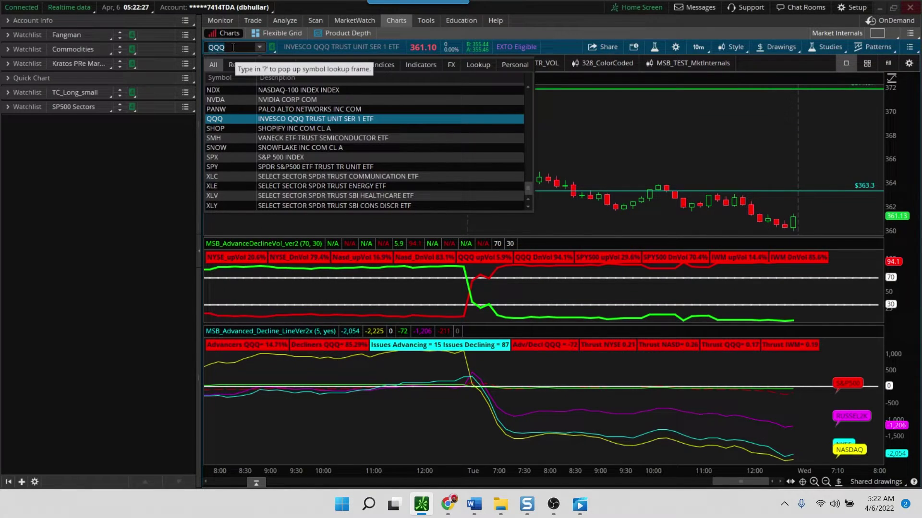
key(BackSpace)
key(BackSpace)
key(BackSpace)
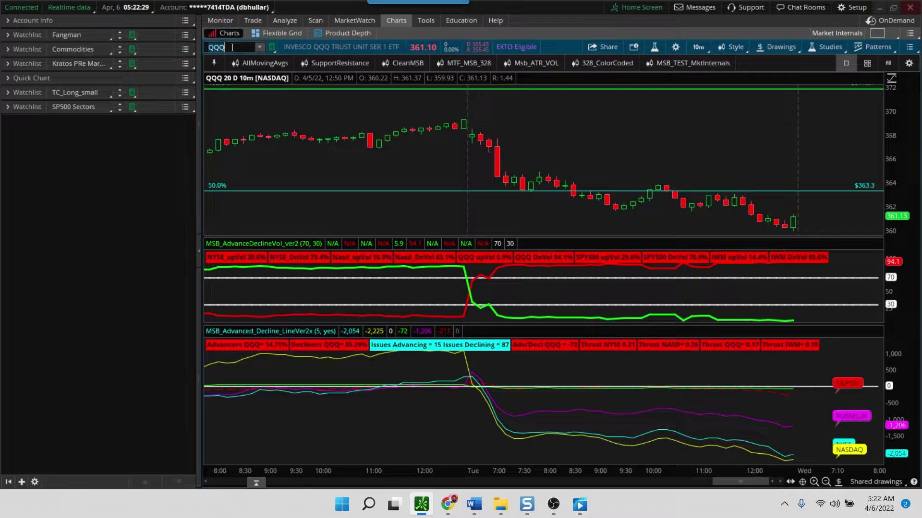
text(SPY)
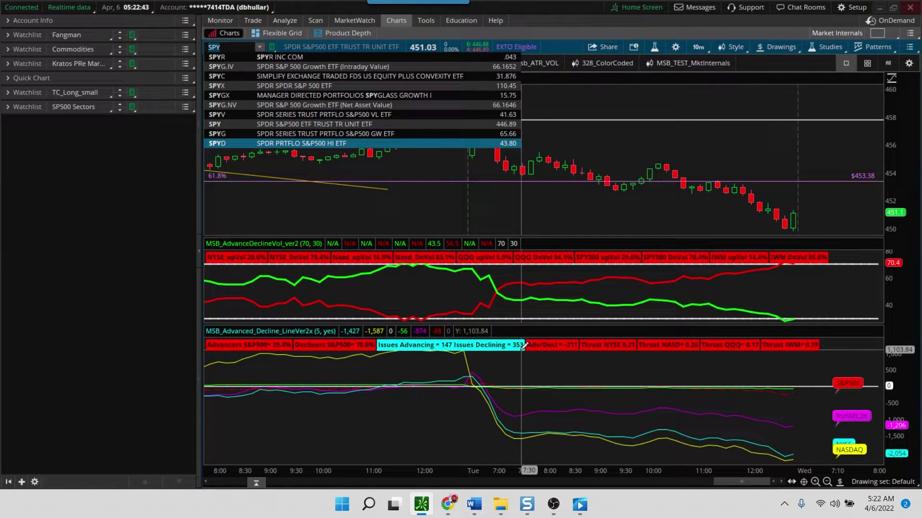
Close the SPY suggestion dropdown to reveal the full chart
click(550, 13)
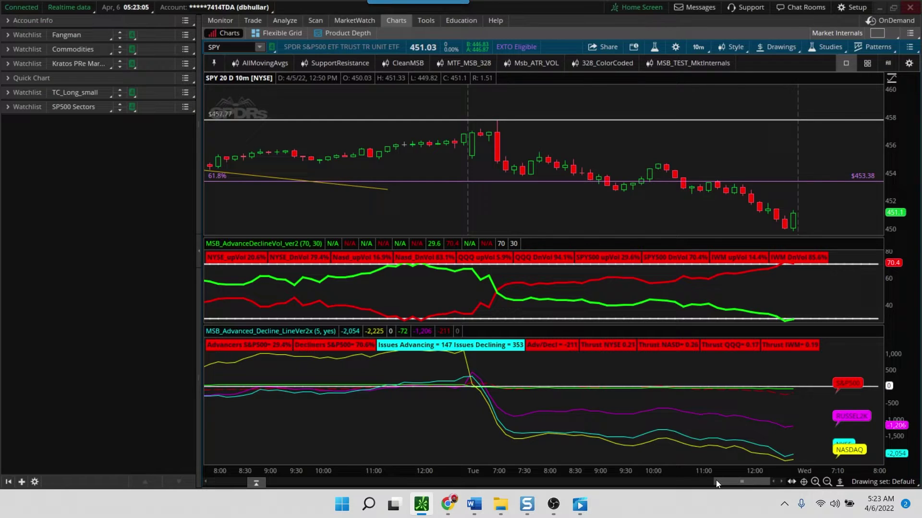
Load QQQ on the 20-day 10-minute chart and pan it with the scrollbar
click(228, 46)
text(QQQ)
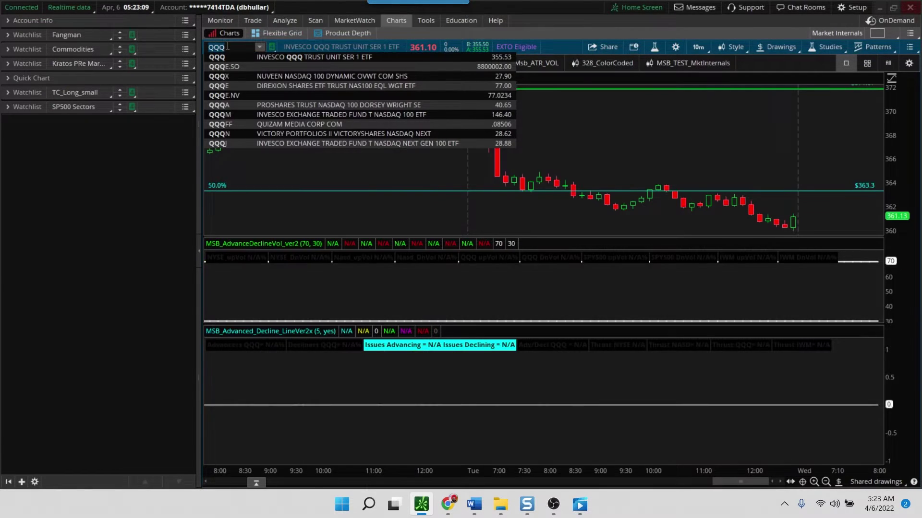
click(548, 5)
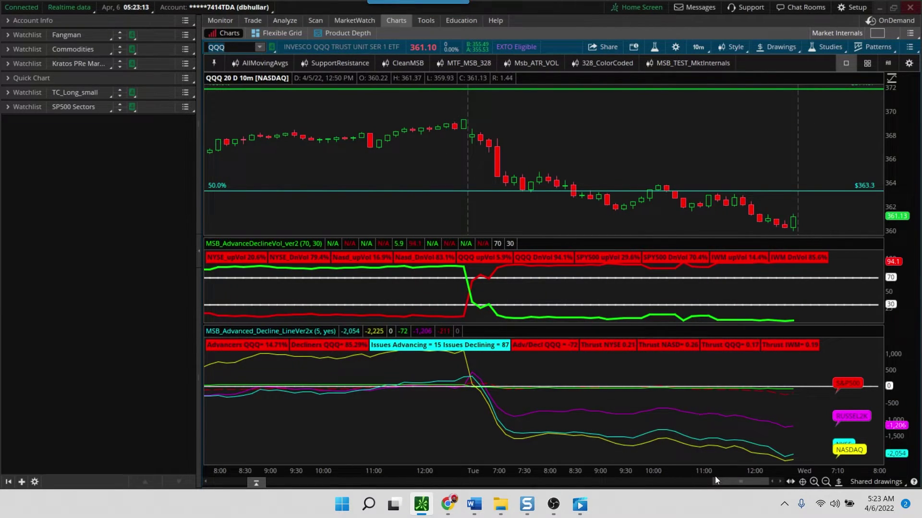
drag(715, 476, 706, 489)
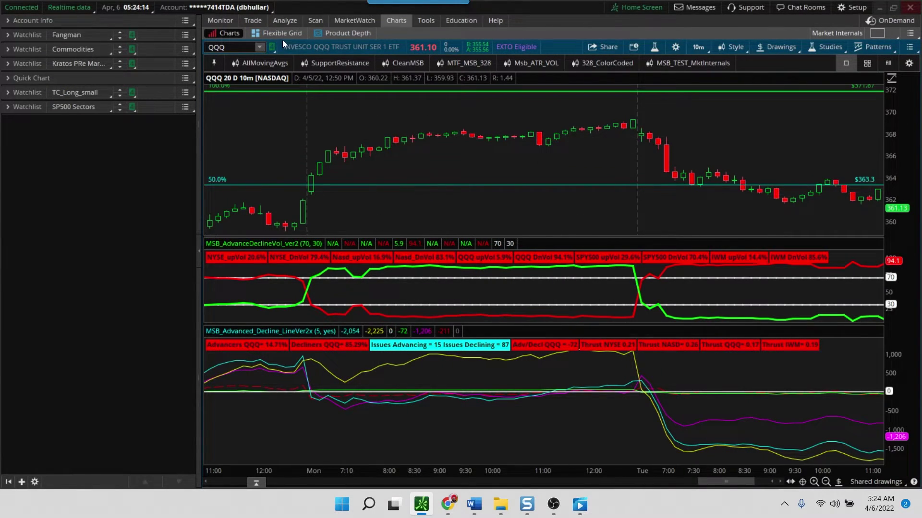
click(233, 49)
text(AAPL)
key(Return)
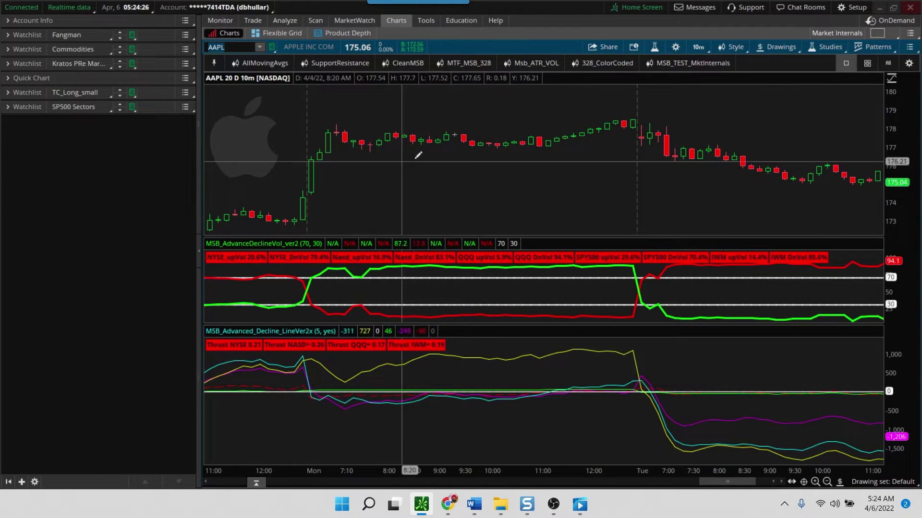
text(QQQ)
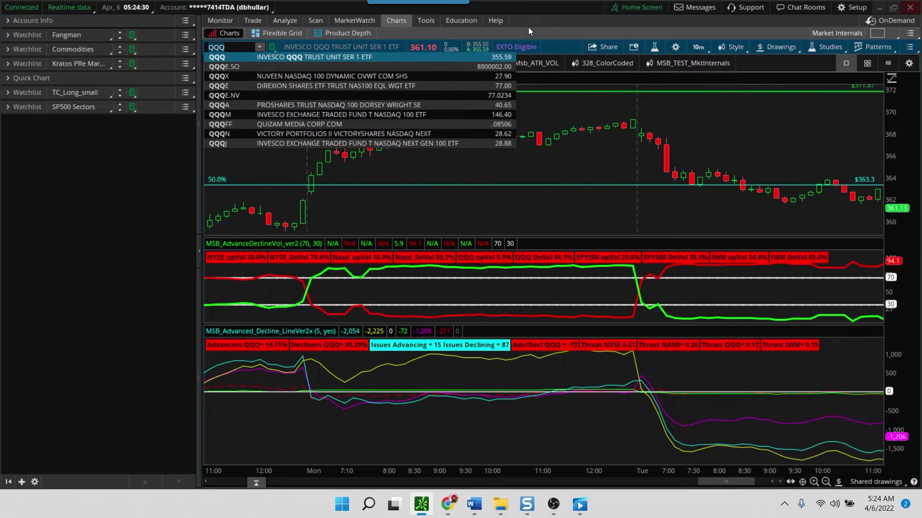
key(Return)
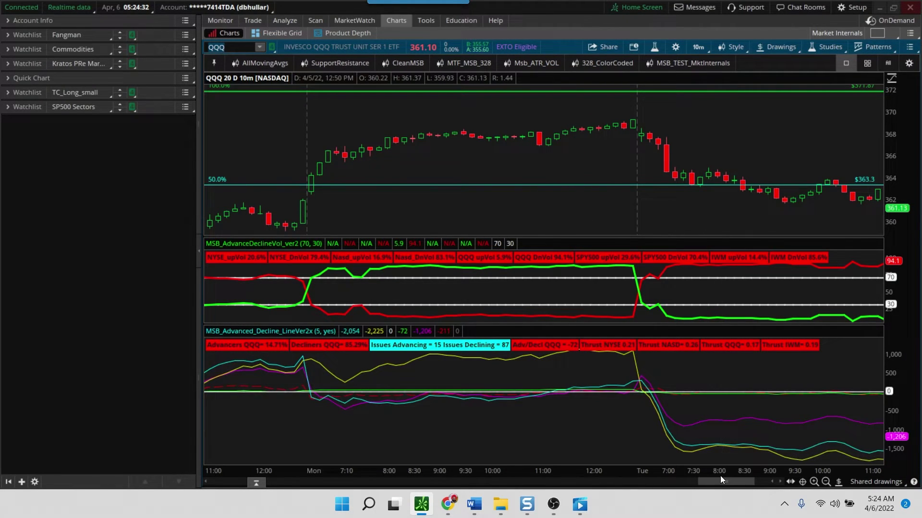
Pan QQQ to Tuesday's session and compress the advance/decline volume study's scale
drag(722, 481, 741, 484)
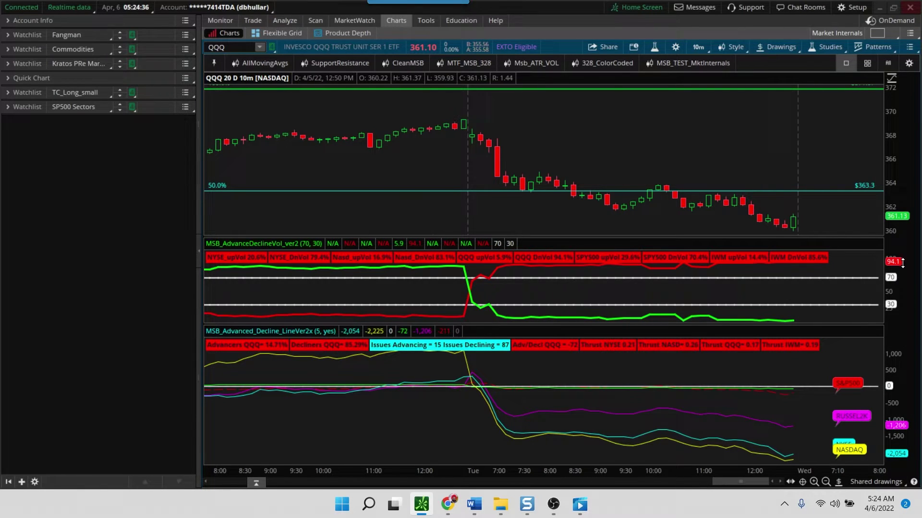
drag(904, 259, 904, 270)
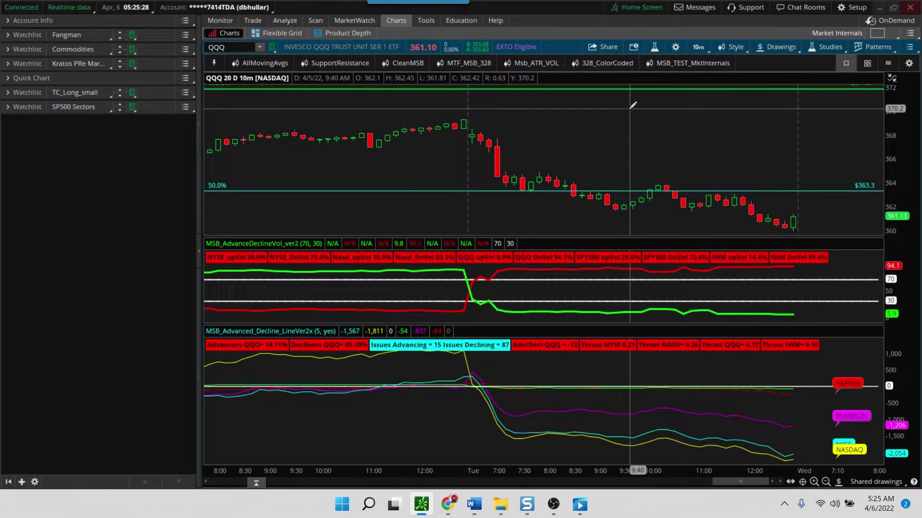
Open the Edit Studies editor to add the MSB_TEST strategy
click(654, 47)
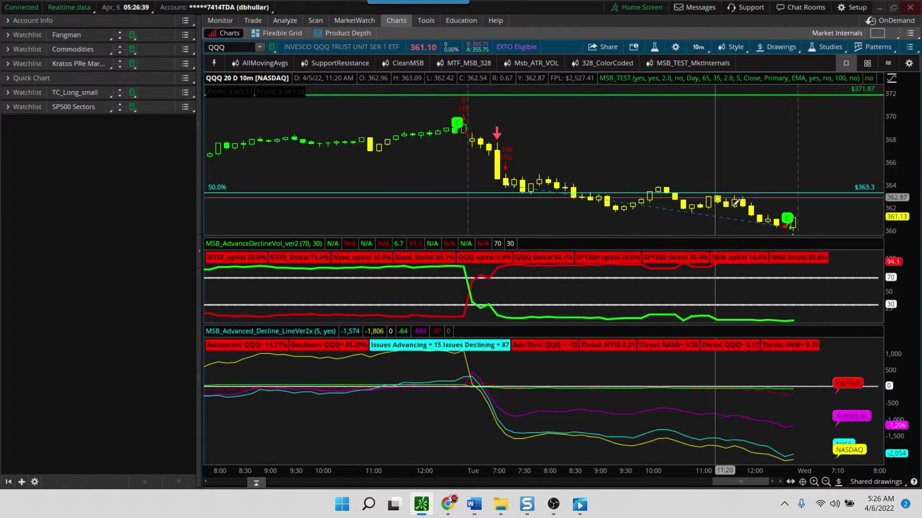
Pan QQQ's chart back through earlier sessions to 3/30, reviewing MSB_TEST signals
scroll(733, 487, up, 5)
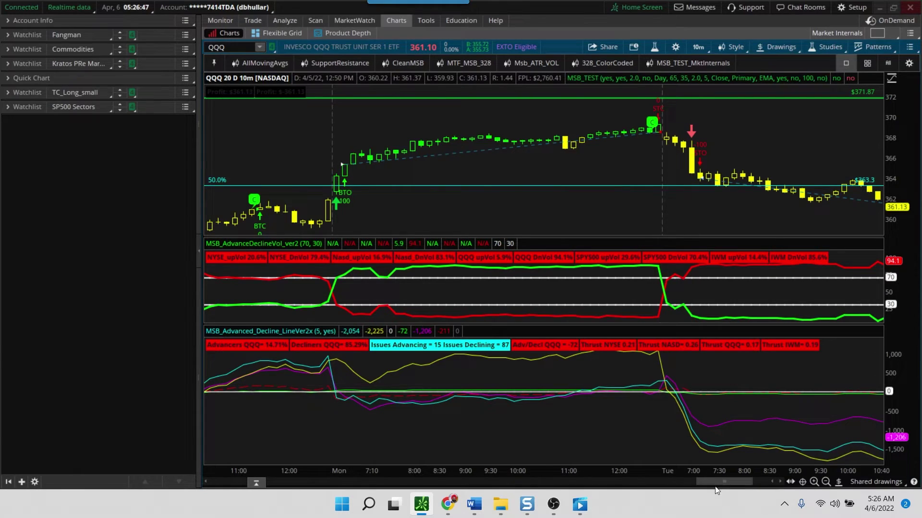
drag(715, 485, 681, 489)
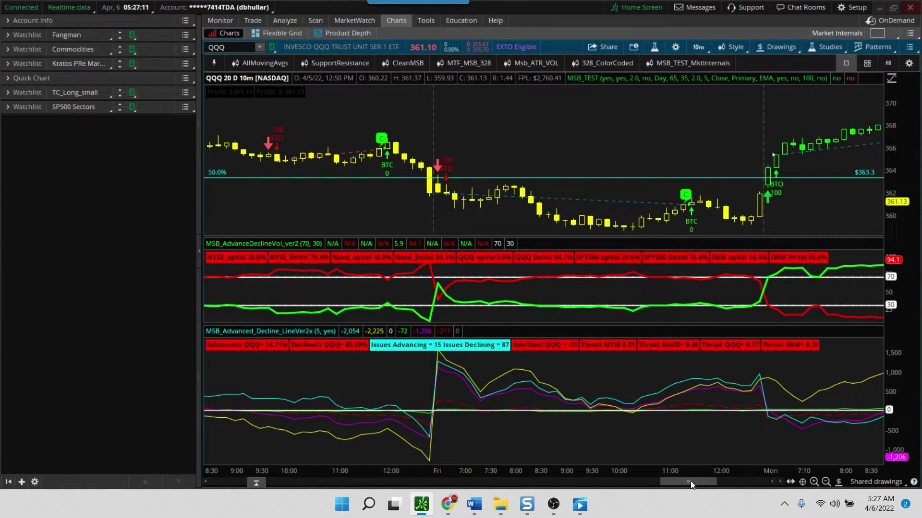
drag(691, 481, 629, 490)
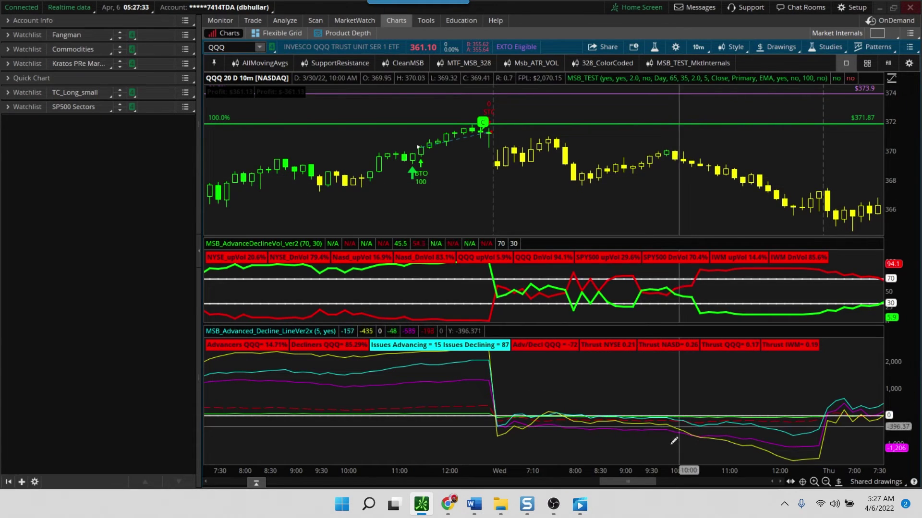
Scroll QQQ back to the 3/18 STO exit and BTO entry, rescaling prices to show the $341.27 support
drag(632, 482, 531, 490)
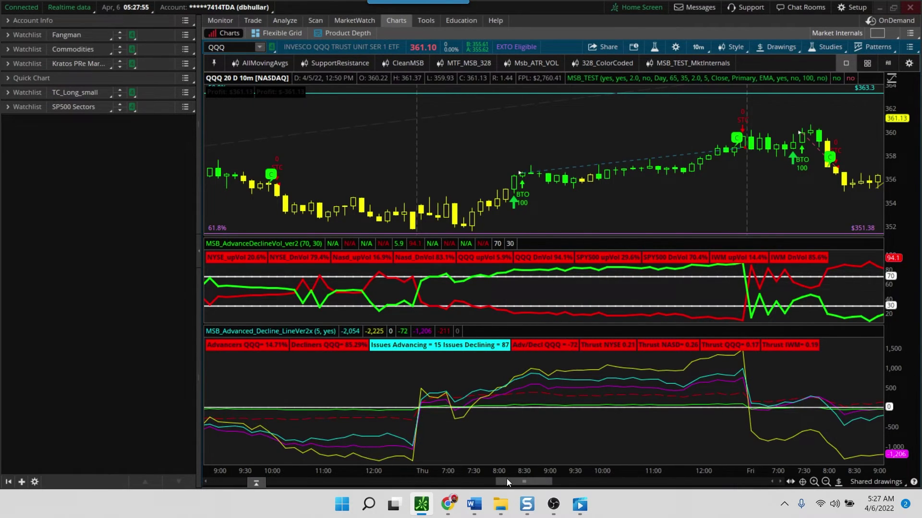
drag(506, 479, 408, 490)
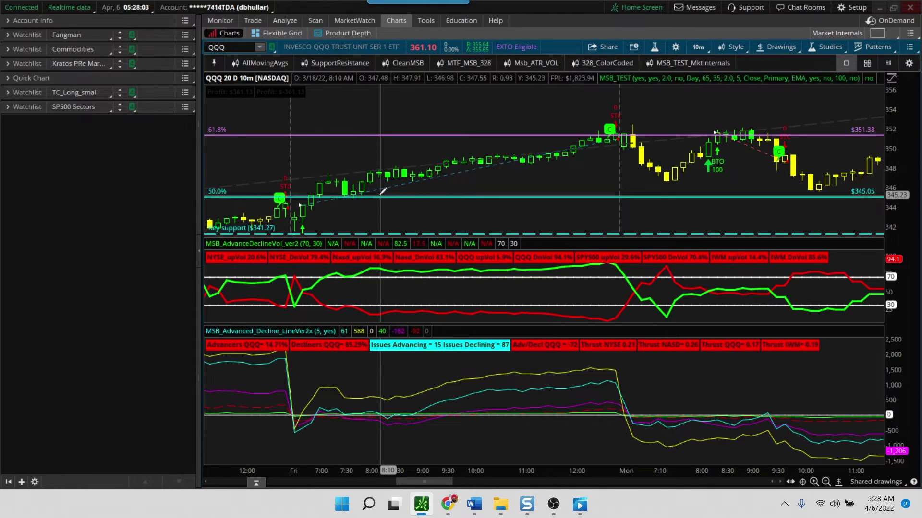
drag(886, 120, 886, 134)
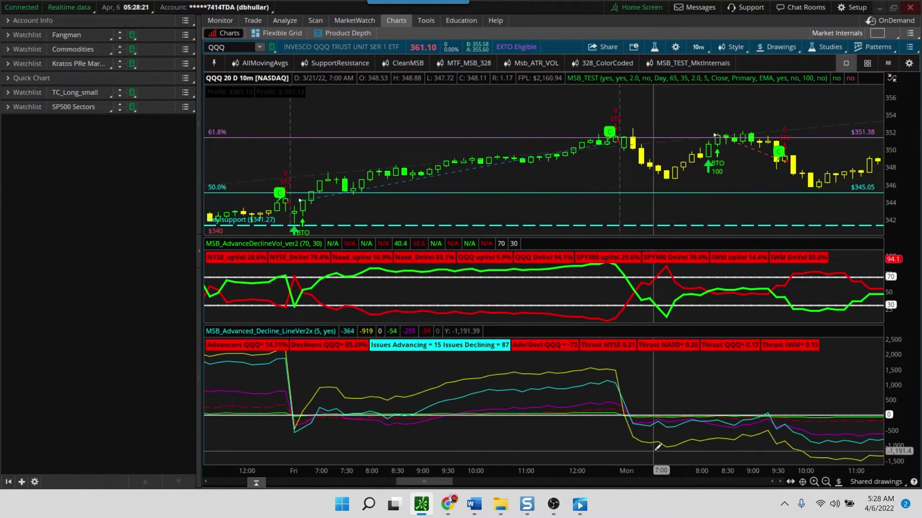
drag(435, 488, 382, 489)
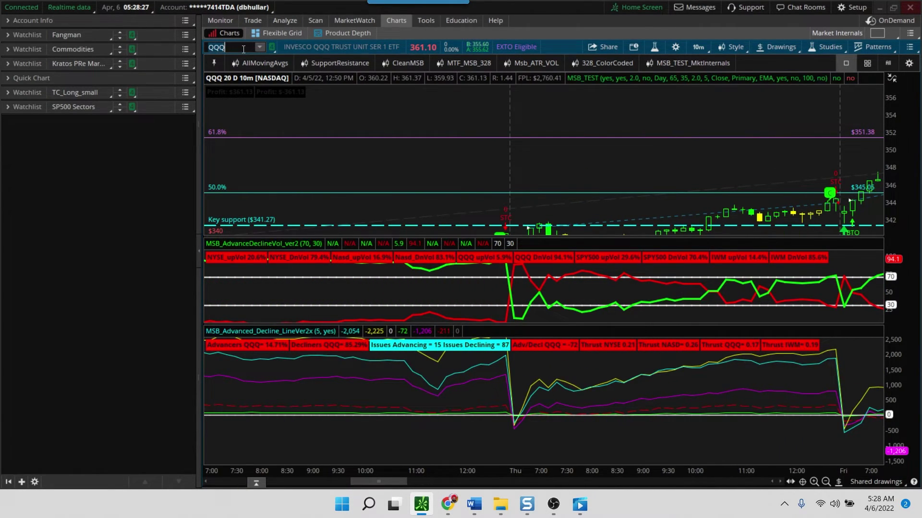
Load IWM and browse to its MSB_TEST BTO 100 entry and Tuesday-open exit (FPL $1,016.44)
text(IWM)
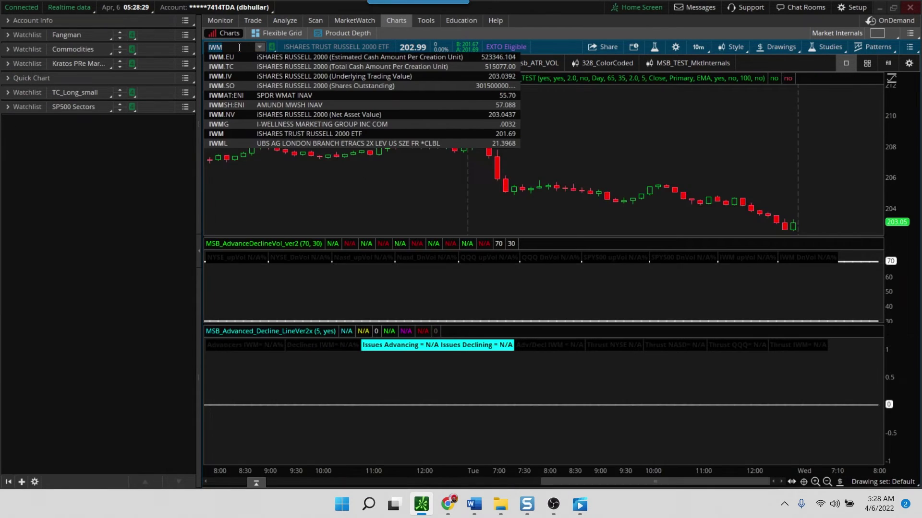
key(Return)
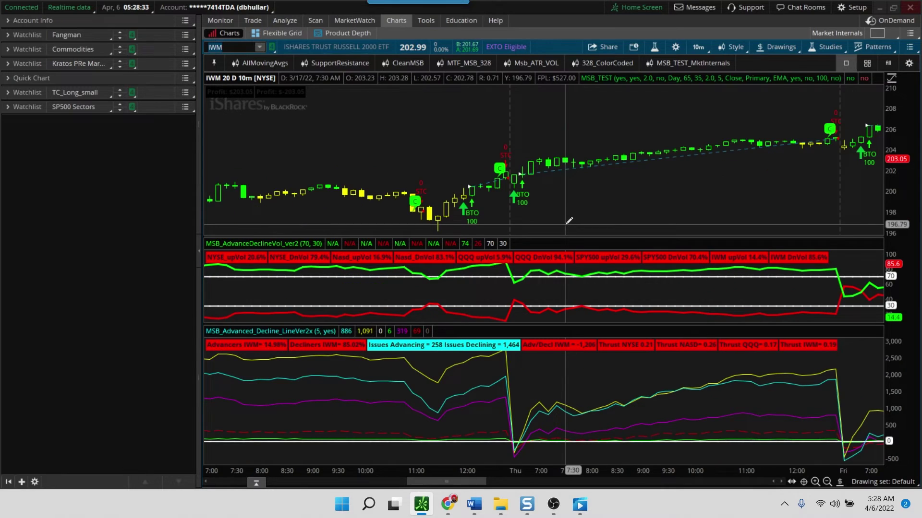
drag(454, 480, 743, 503)
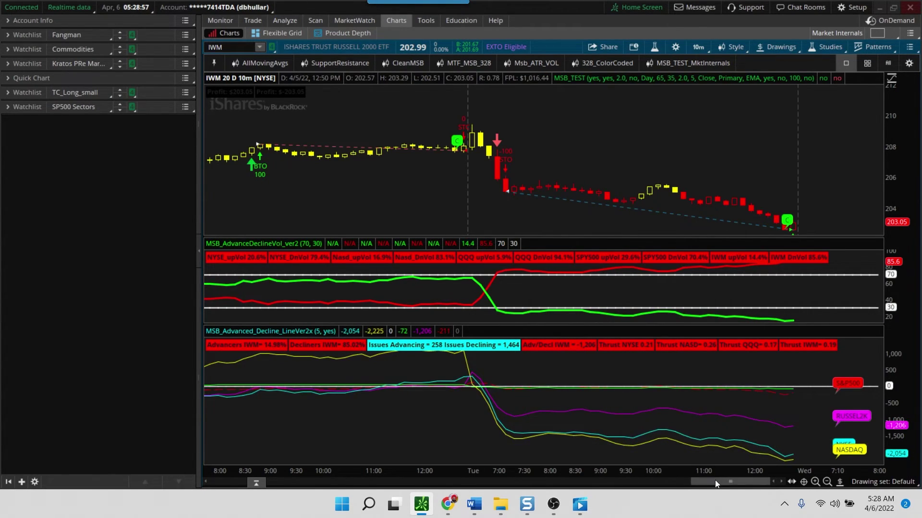
drag(715, 480, 627, 478)
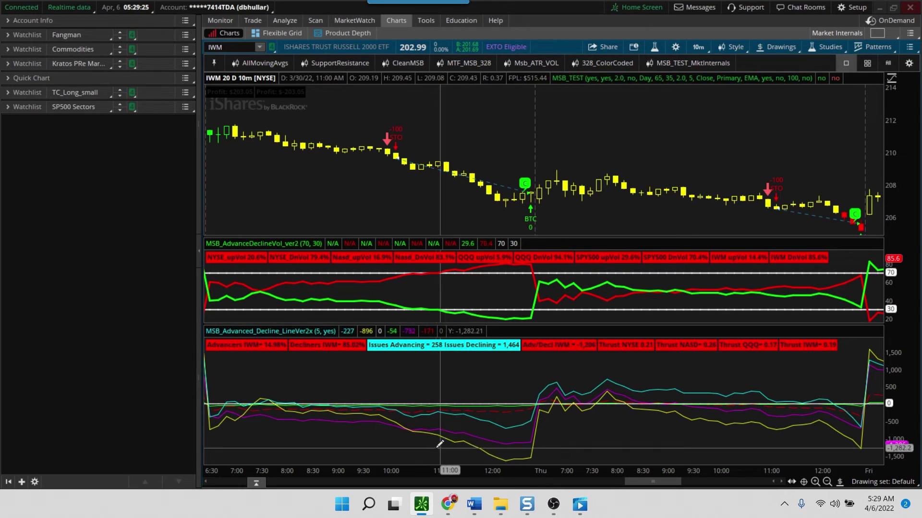
drag(647, 486, 663, 486)
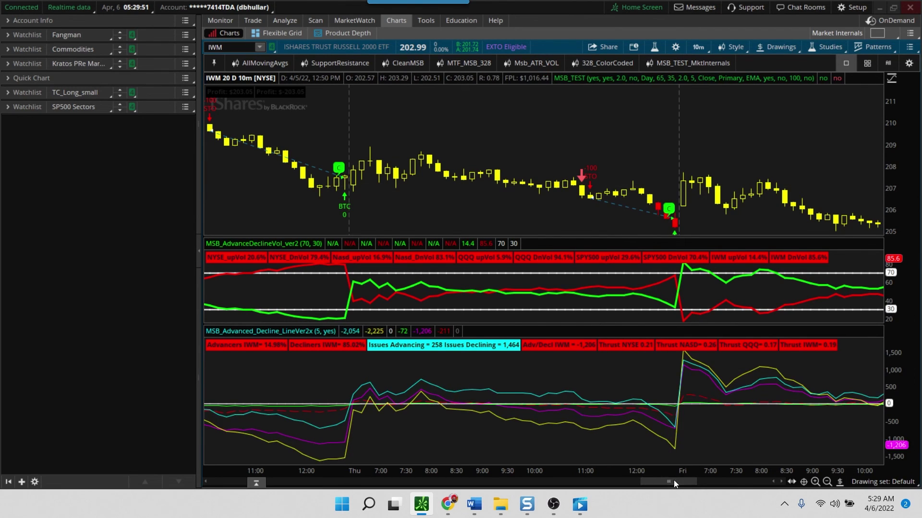
drag(673, 481, 713, 485)
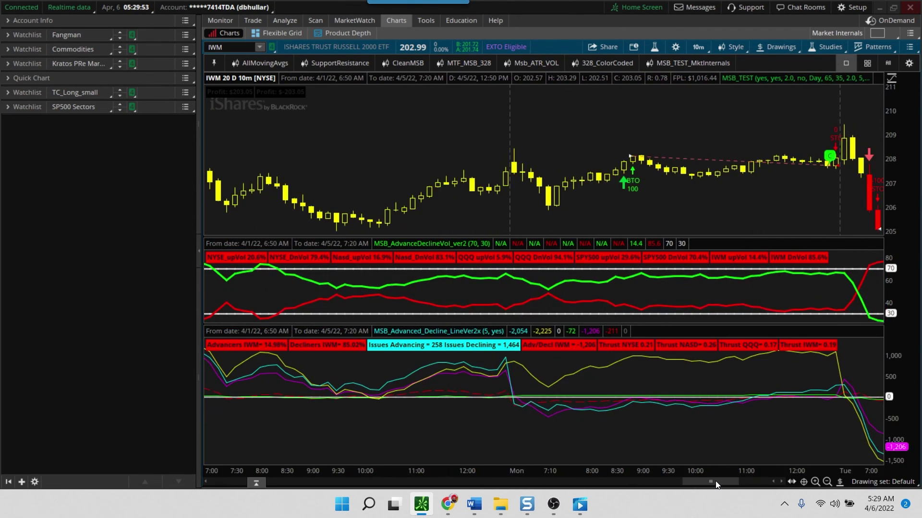
drag(715, 485, 745, 490)
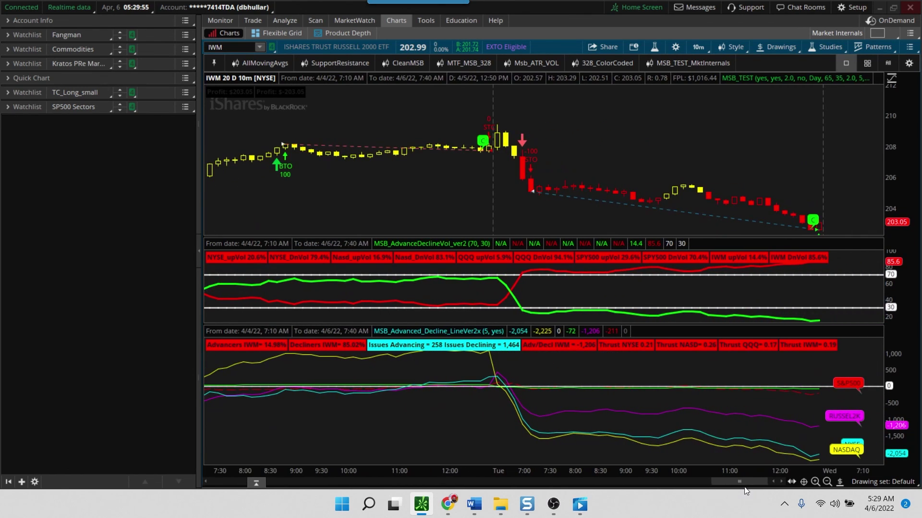